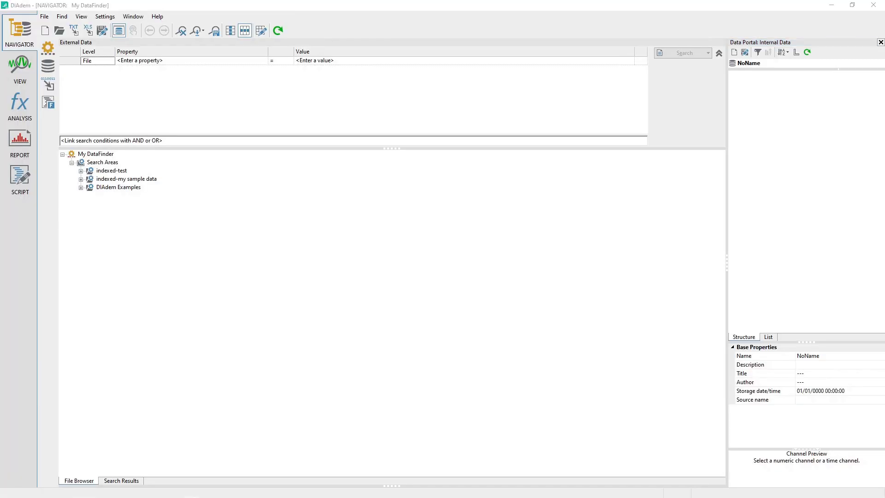
click(15, 105)
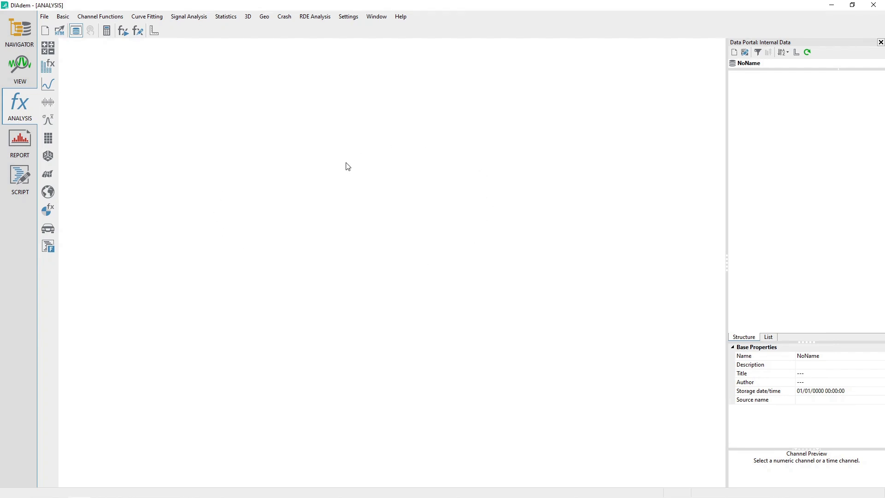
click(63, 17)
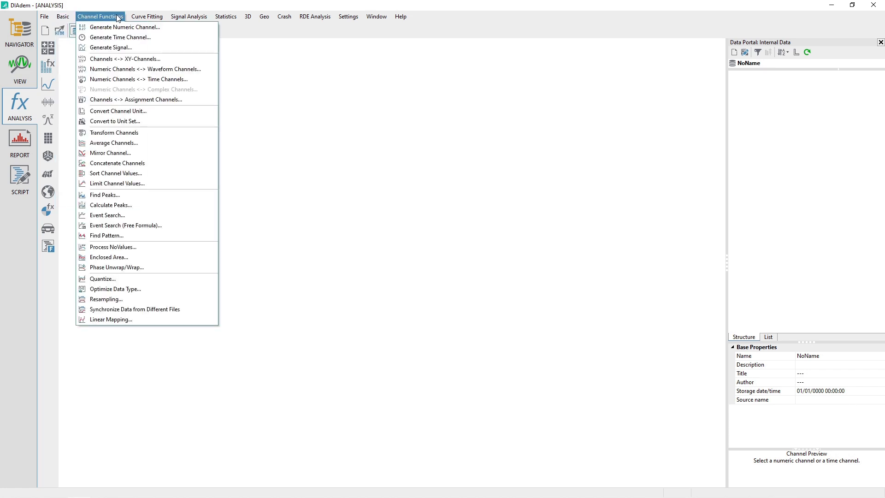
click(105, 69)
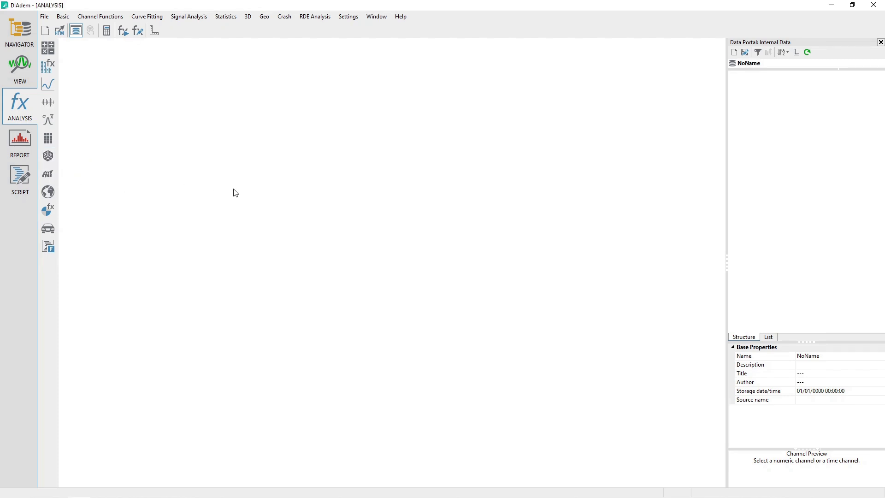
click(809, 227)
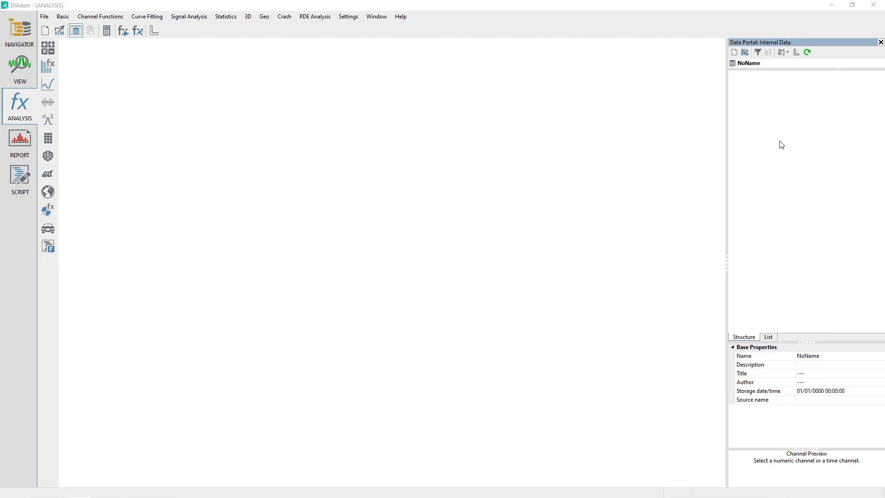
click(331, 227)
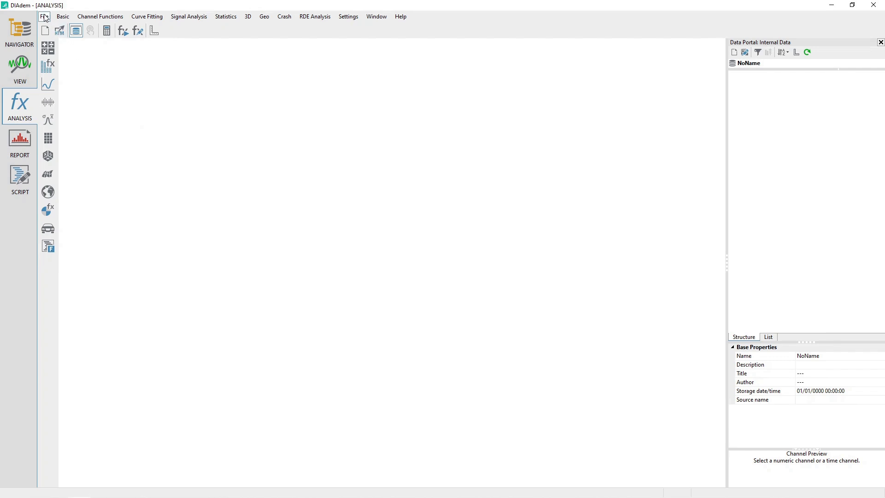
click(43, 16)
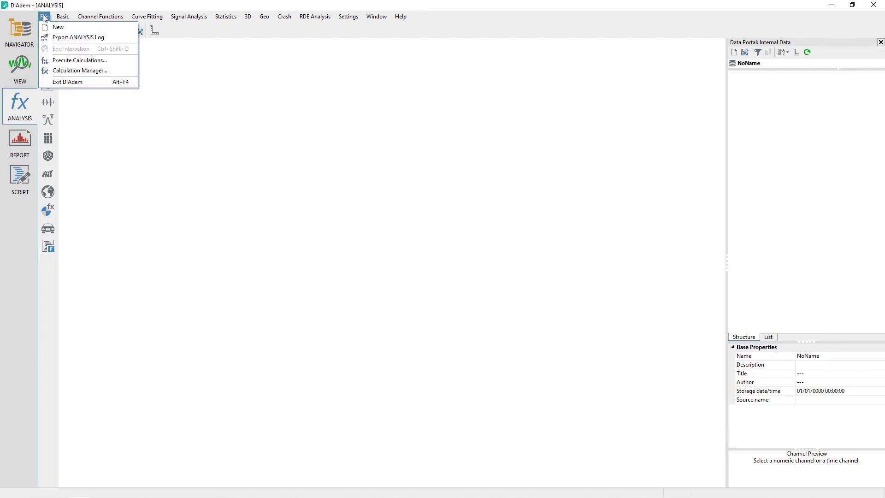
click(186, 144)
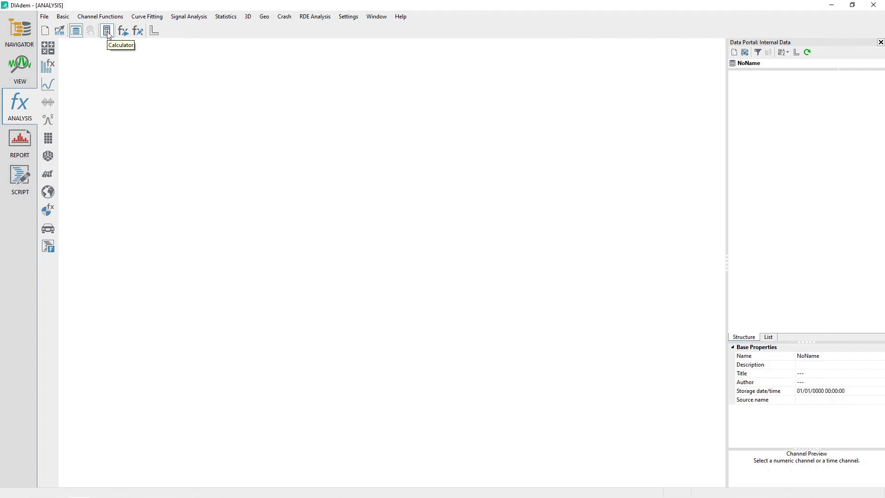
- Launch the Calculator from the Basic menu, leaving its formula field empty
click(62, 16)
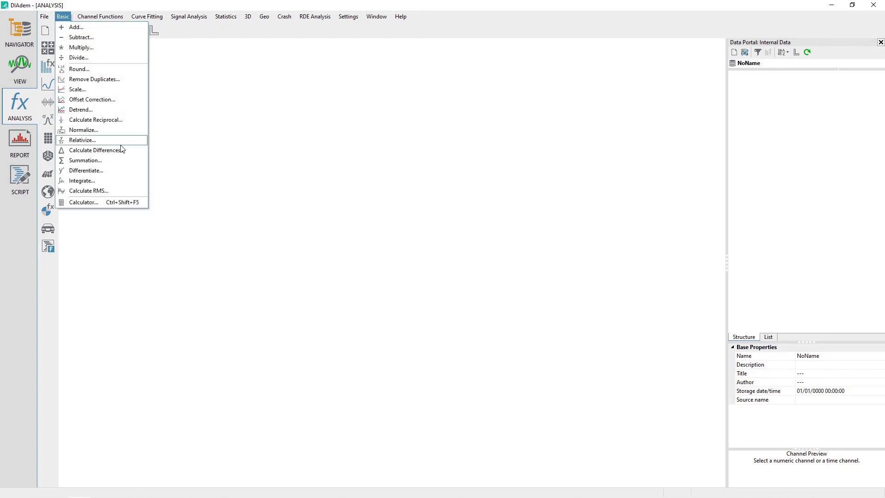
click(126, 203)
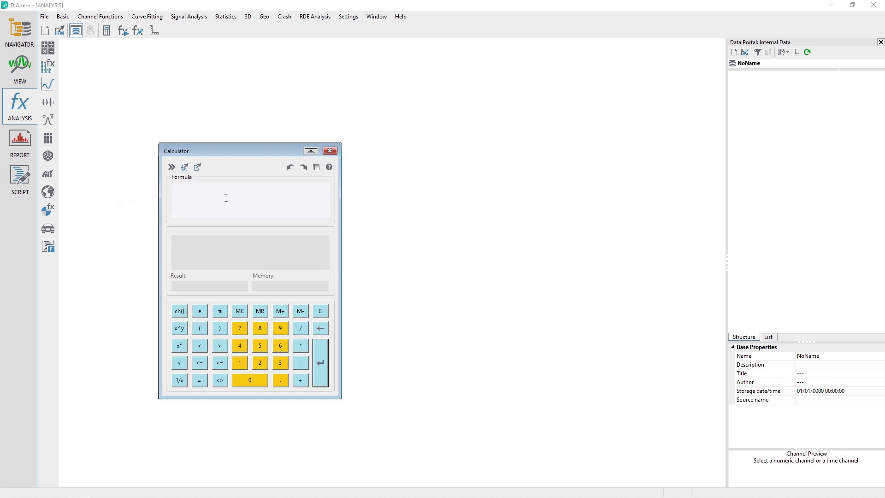